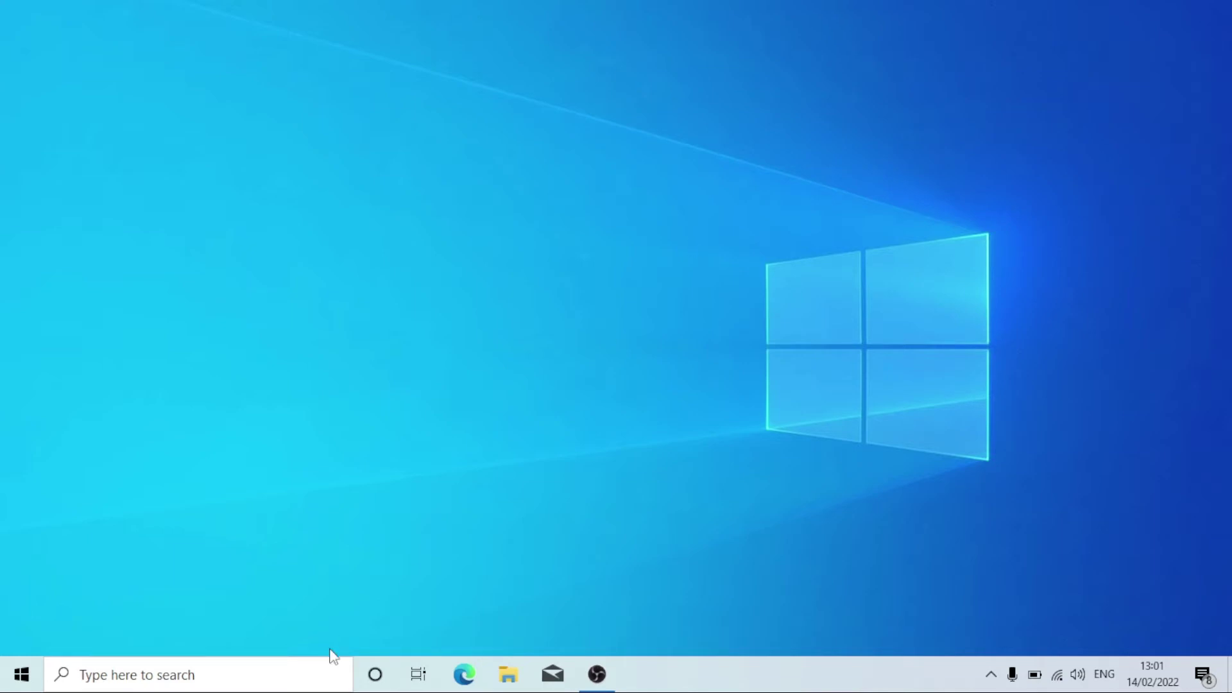
# Search for 'settings' from the taskbar and launch the Settings app
pyautogui.click(215, 688)
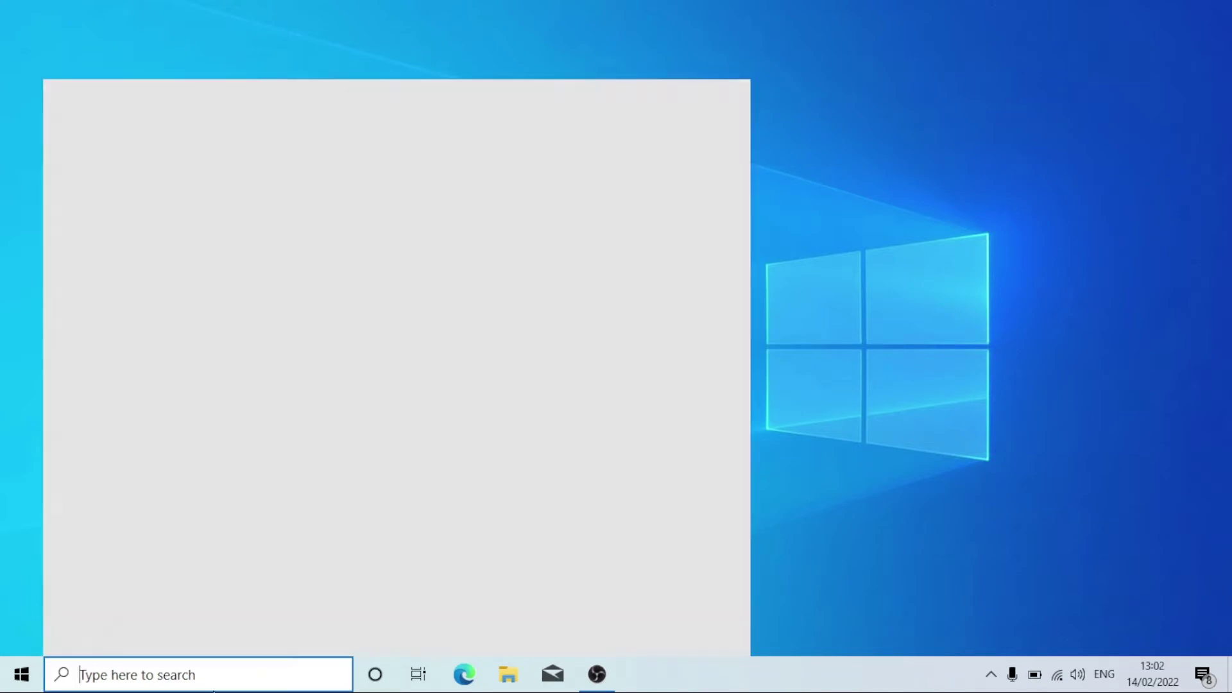
pyautogui.write('s')
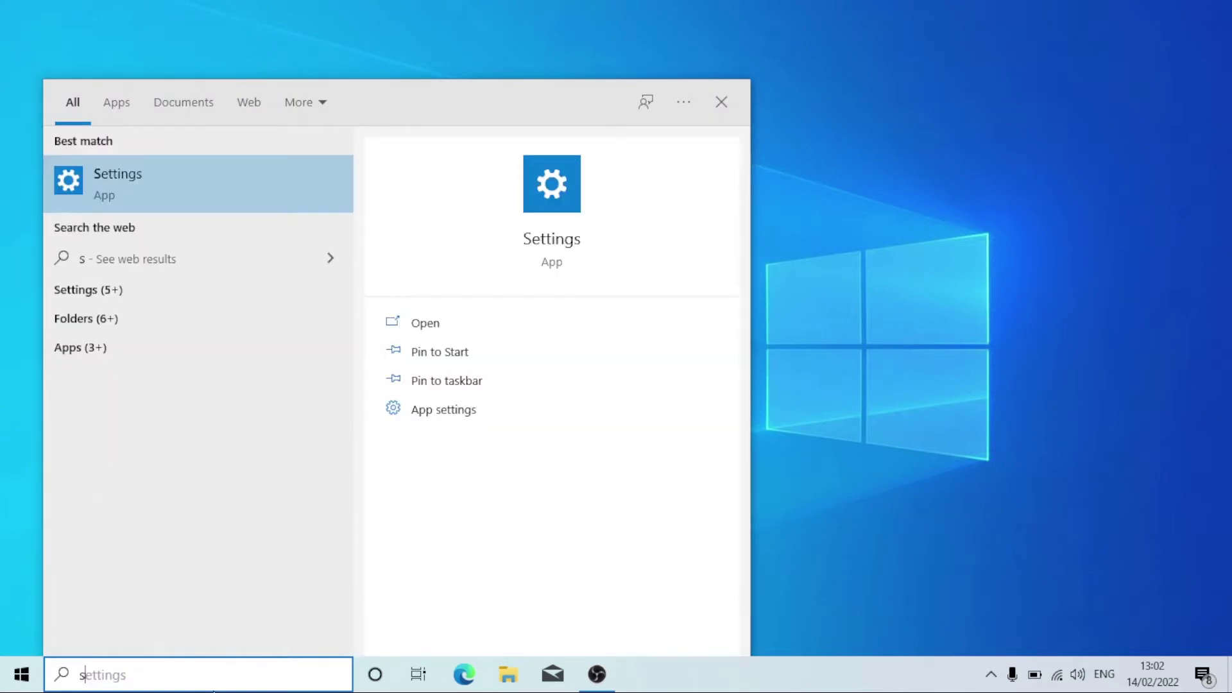
pyautogui.write('ett')
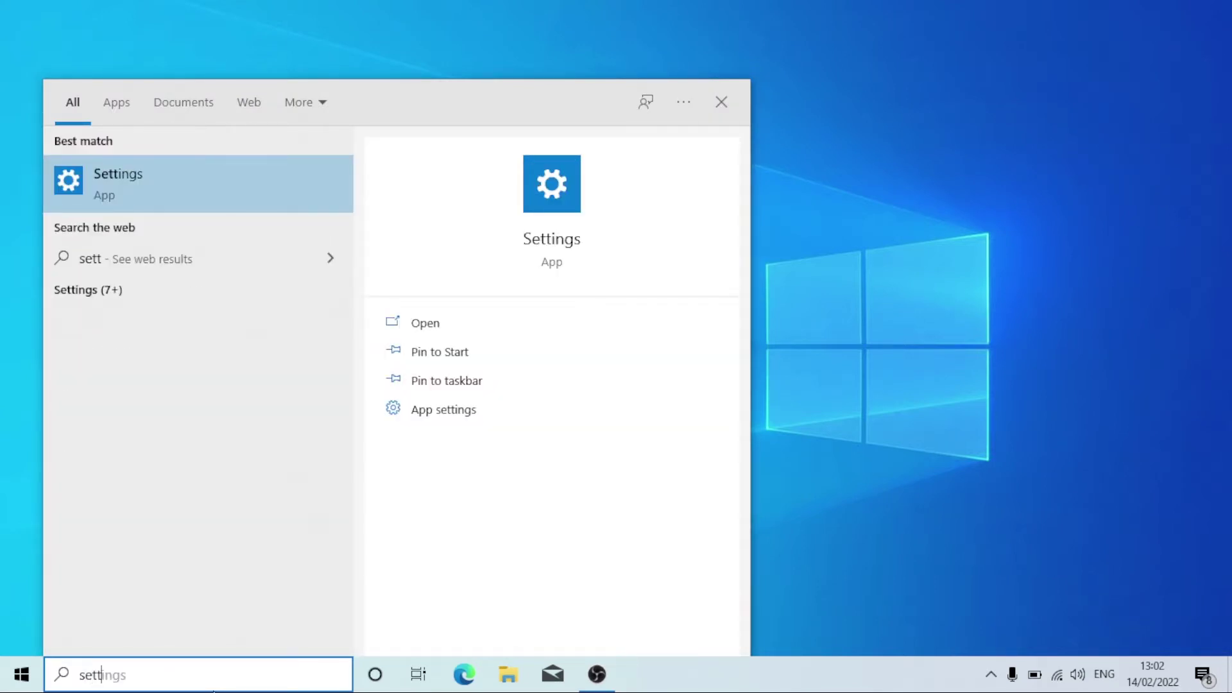
pyautogui.write('in')
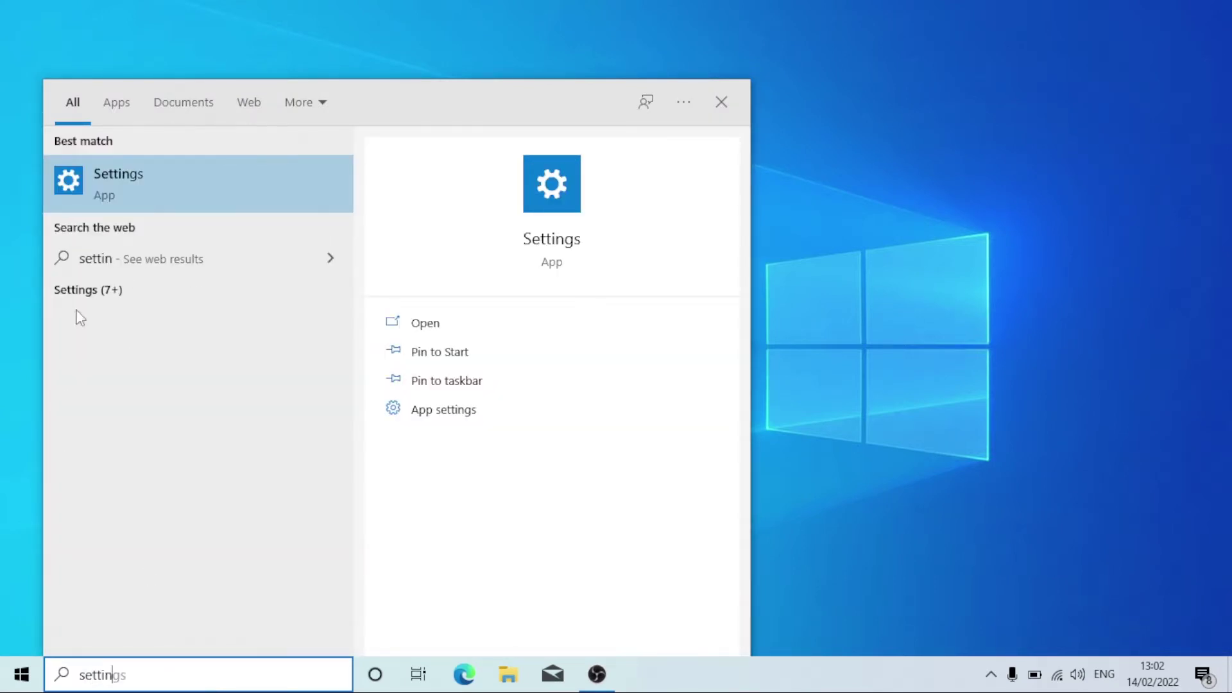
pyautogui.click(257, 185)
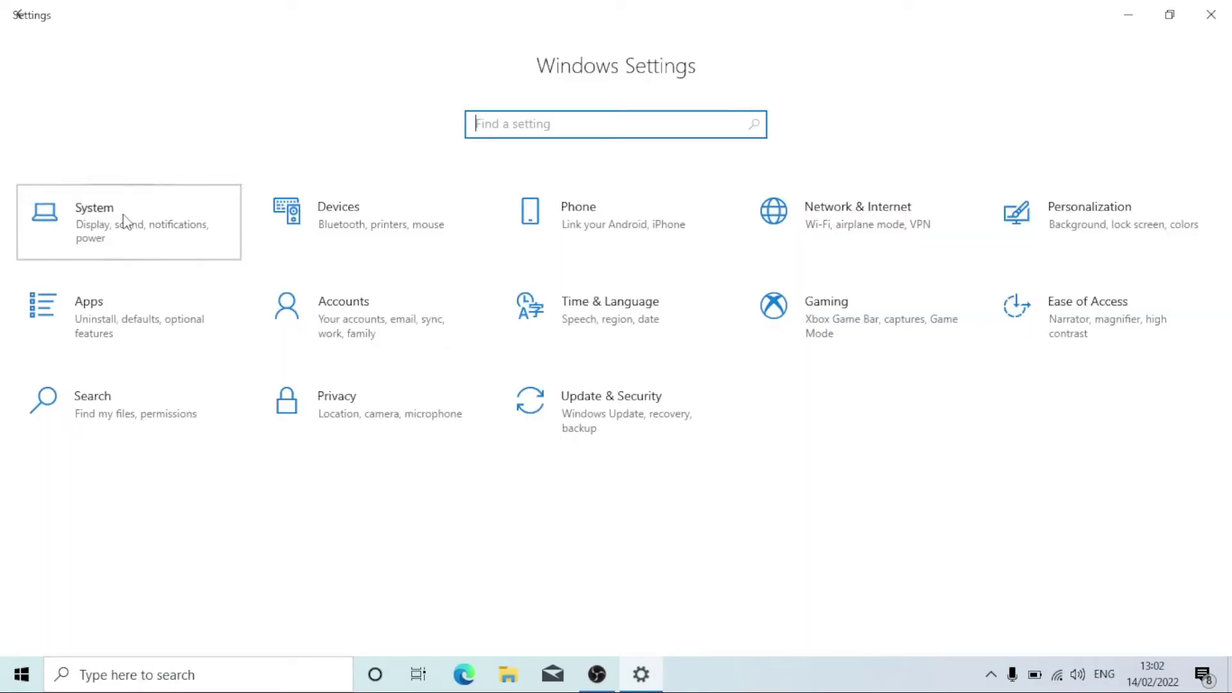
# Go to System and open the About page from the bottom of the list
pyautogui.click(126, 222)
pyautogui.scroll(-3, 149, 328)
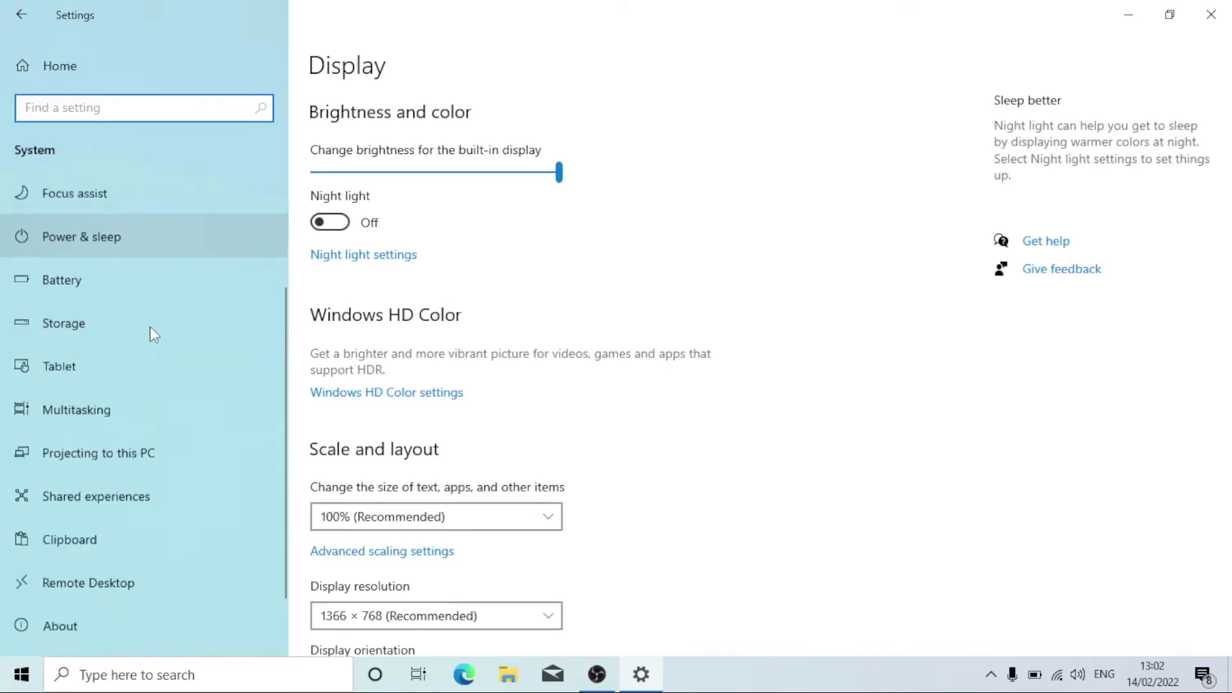
pyautogui.scroll(-1, 70, 563)
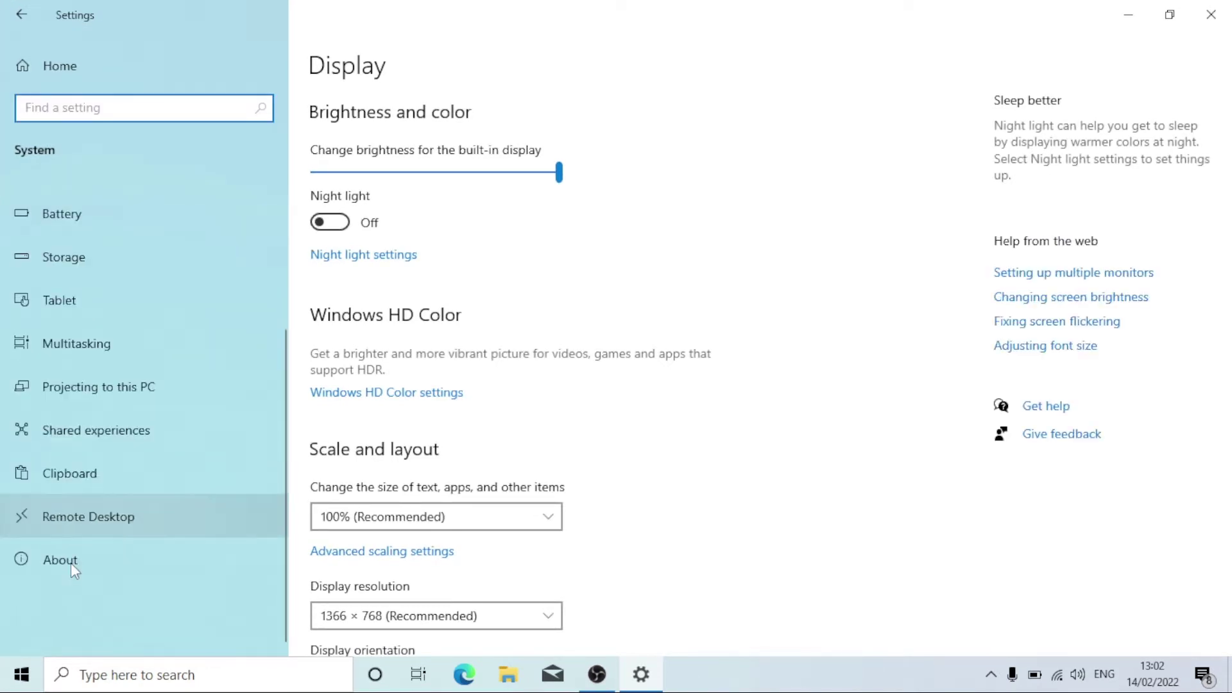
pyautogui.click(113, 560)
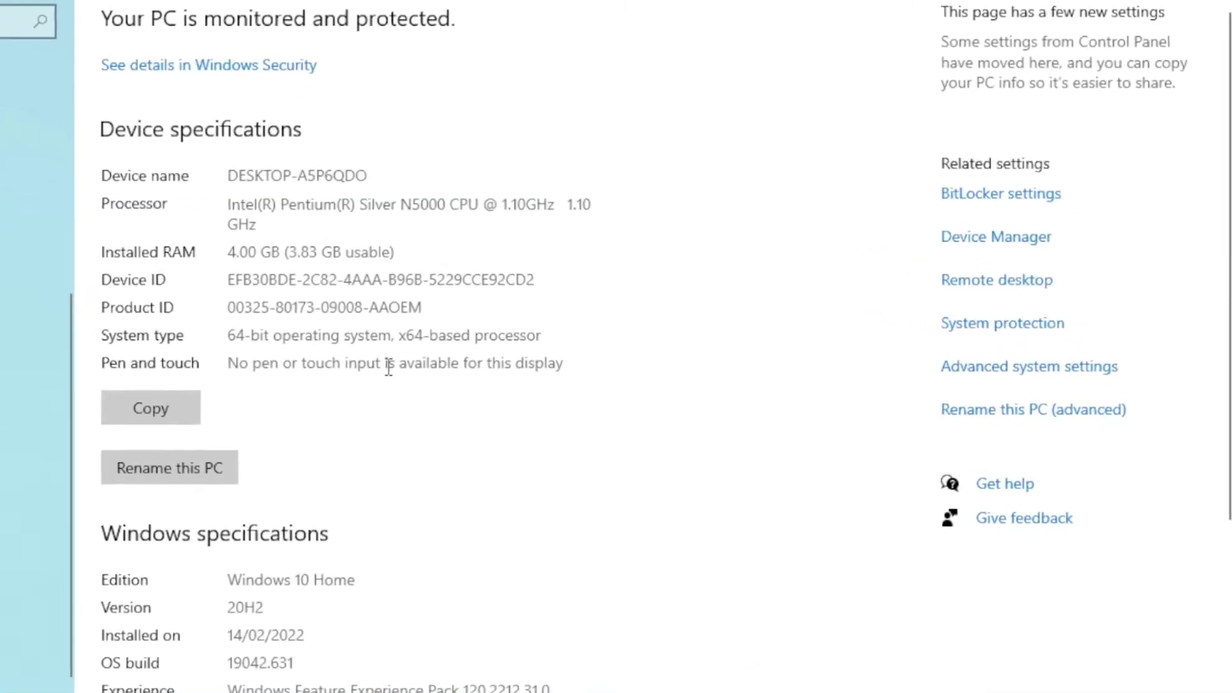
# Scroll the About page to Windows specifications and confirm Edition reads Windows 10 Home
pyautogui.scroll(-2, 338, 257)
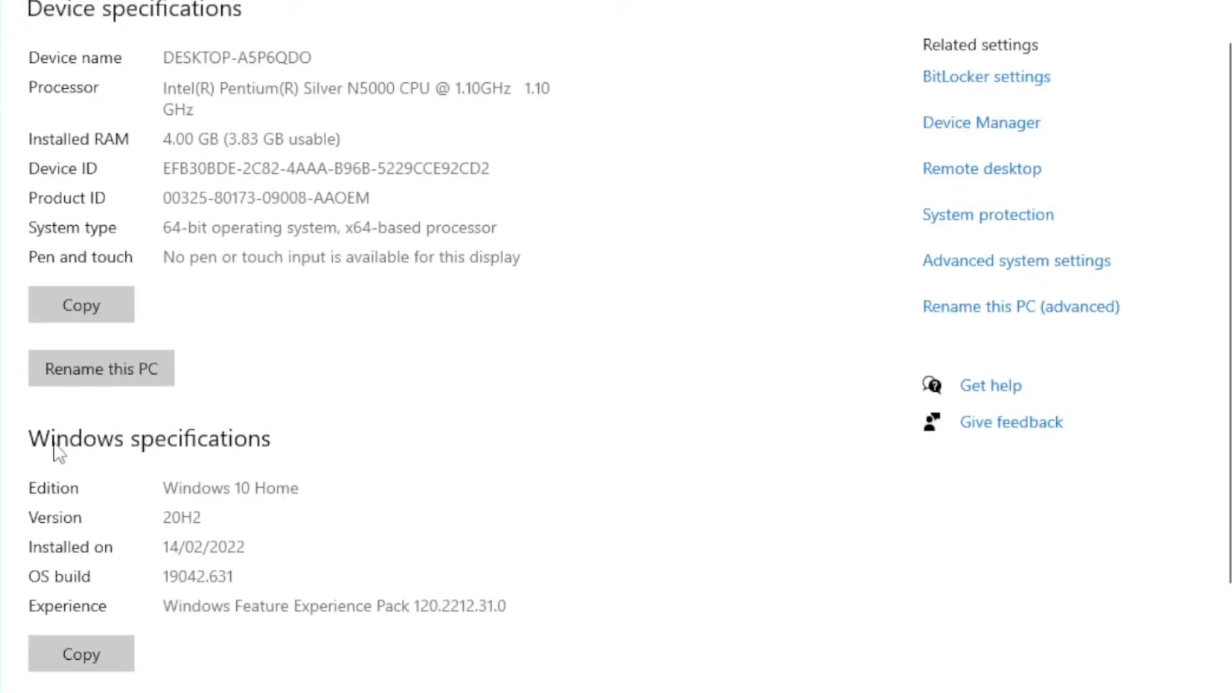
pyautogui.scroll(-1, 253, 378)
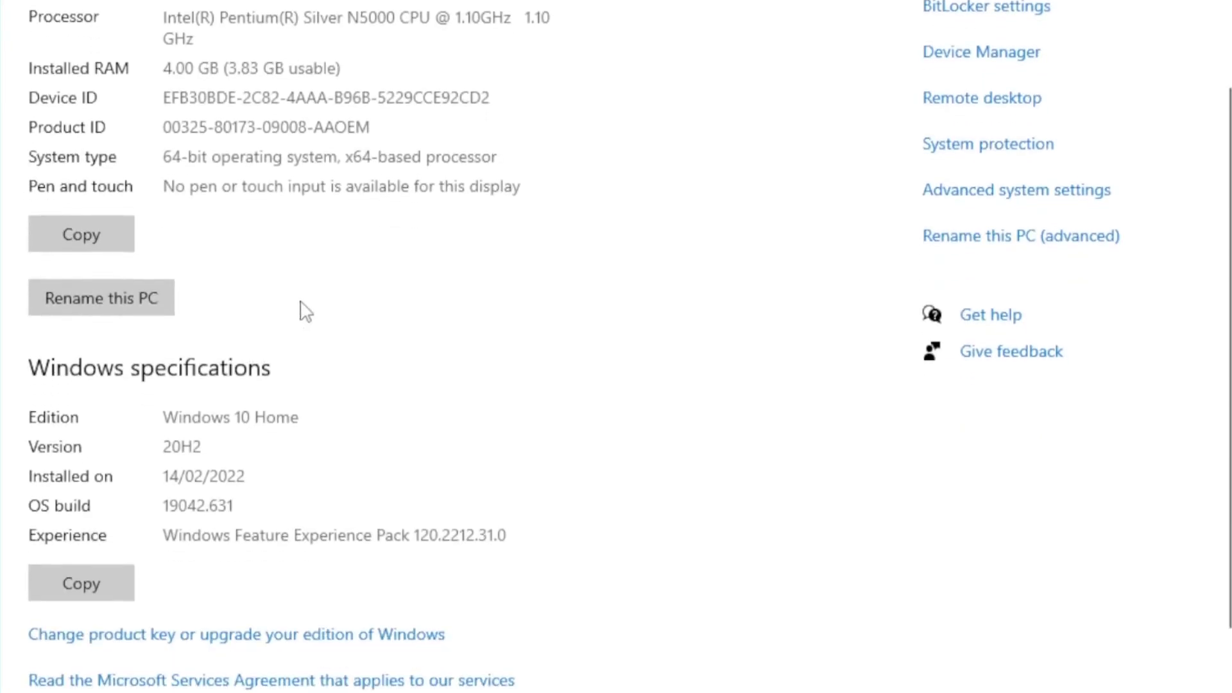
pyautogui.scroll(-1, 306, 305)
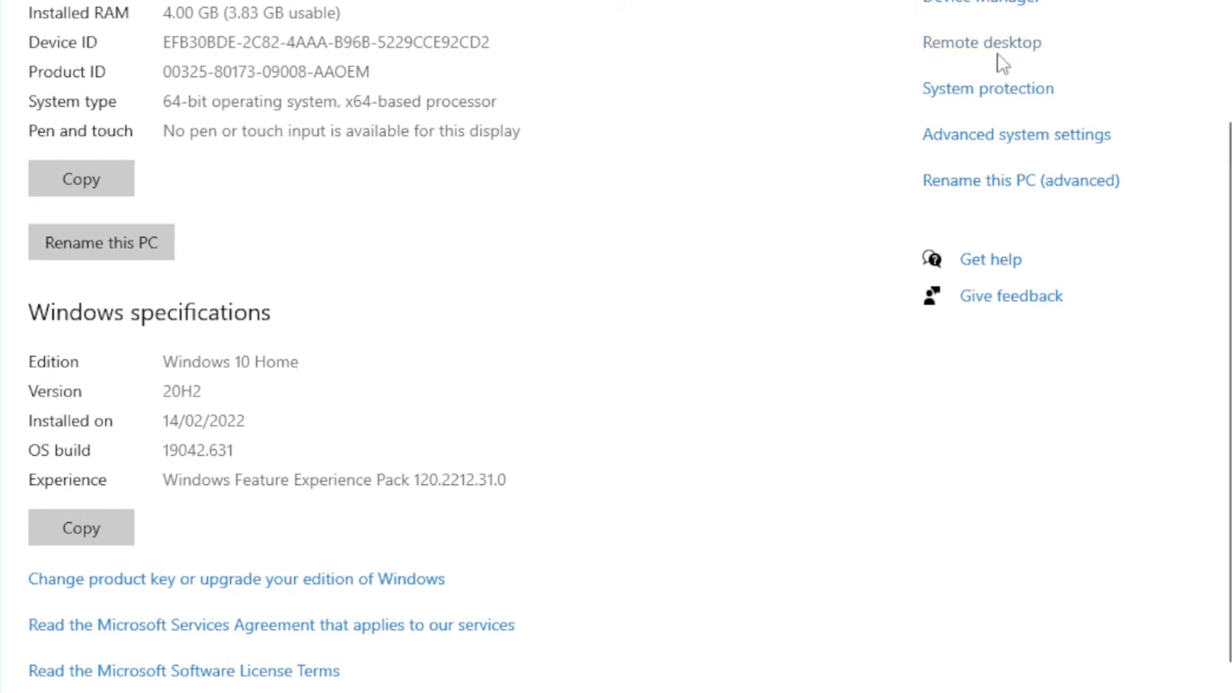
pyautogui.scroll(3, 735, 188)
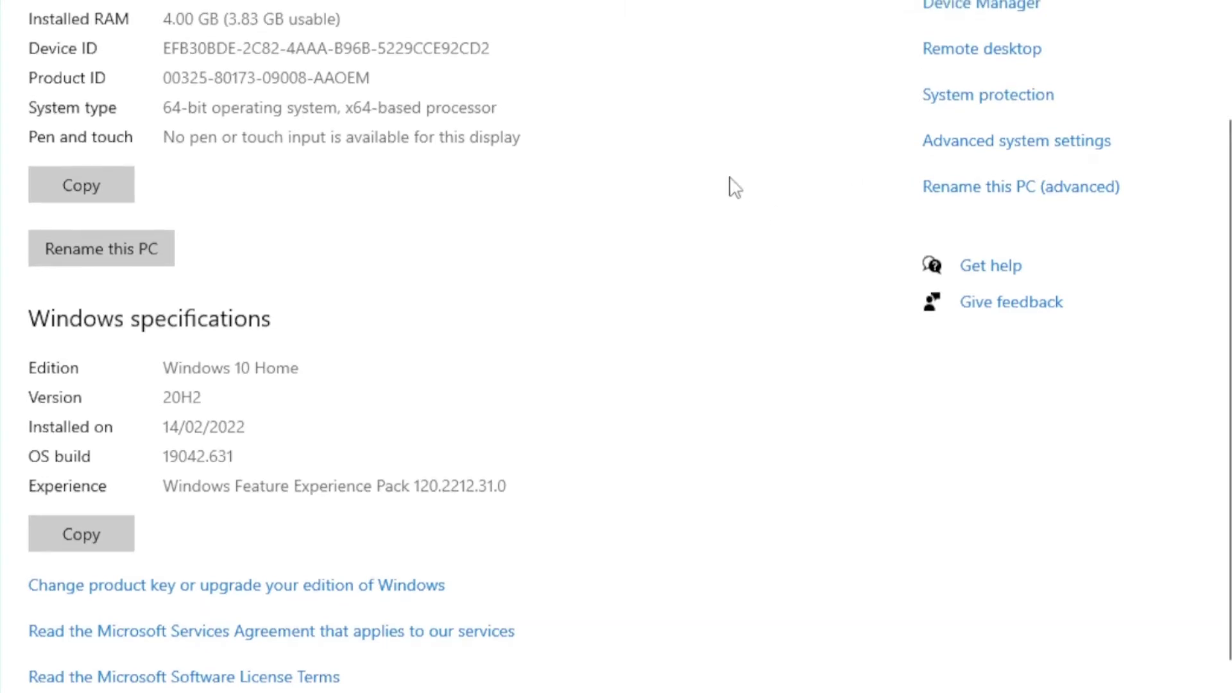
pyautogui.scroll(-3, 754, 294)
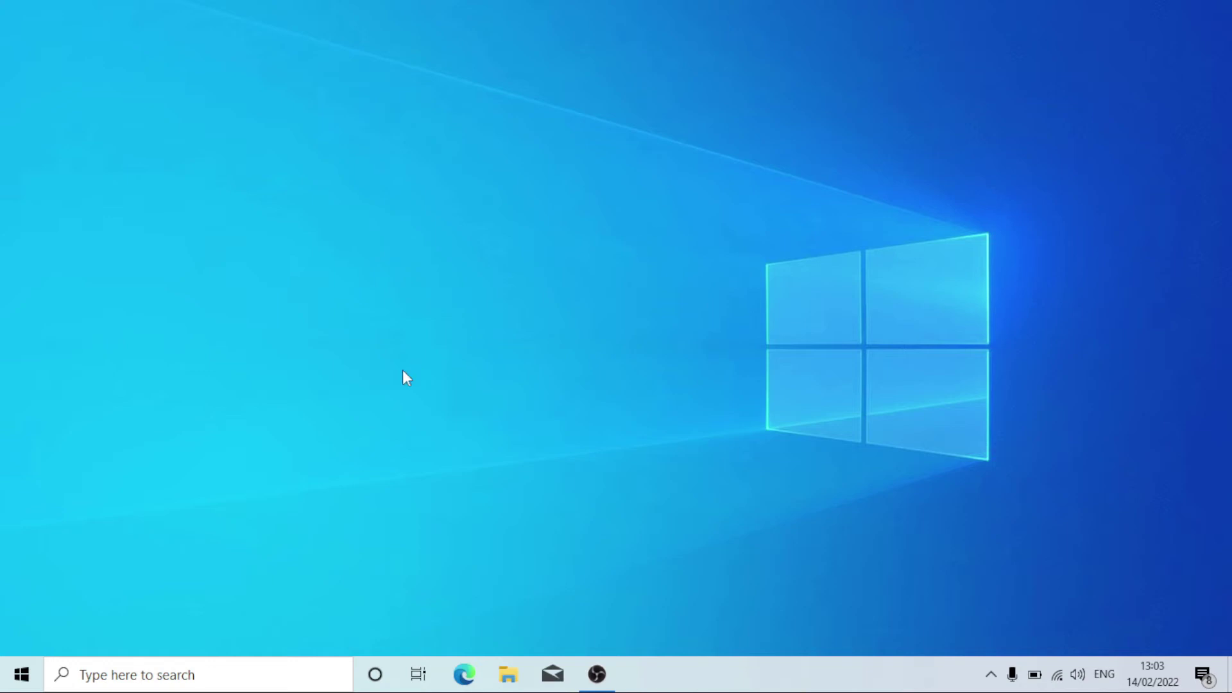
# In File Explorer, open This PC's Properties from its right-click menu
pyautogui.click(509, 675)
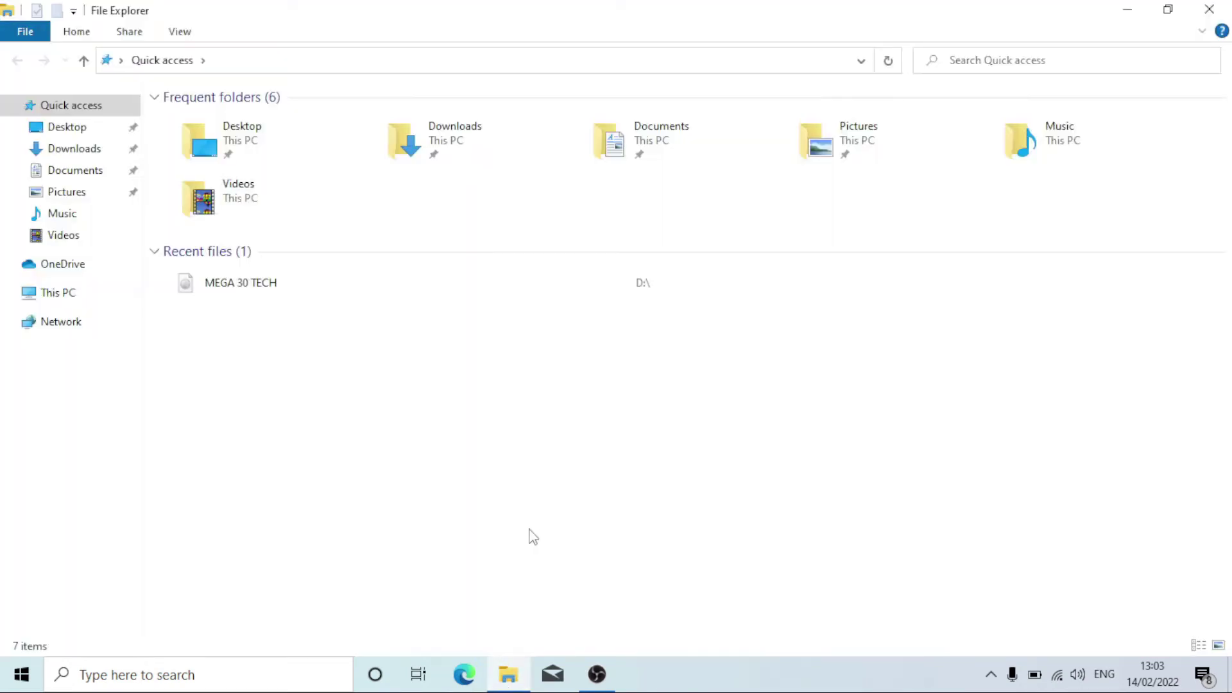
pyautogui.click(71, 293)
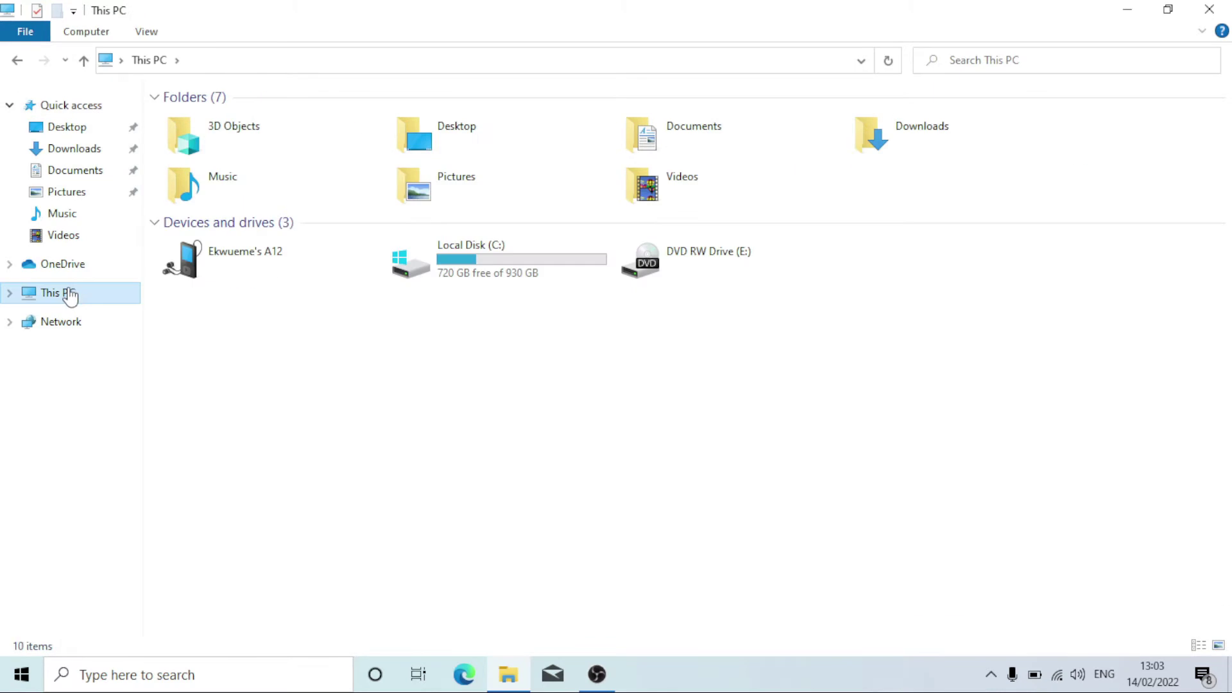
pyautogui.rightClick(71, 295)
pyautogui.click(143, 524)
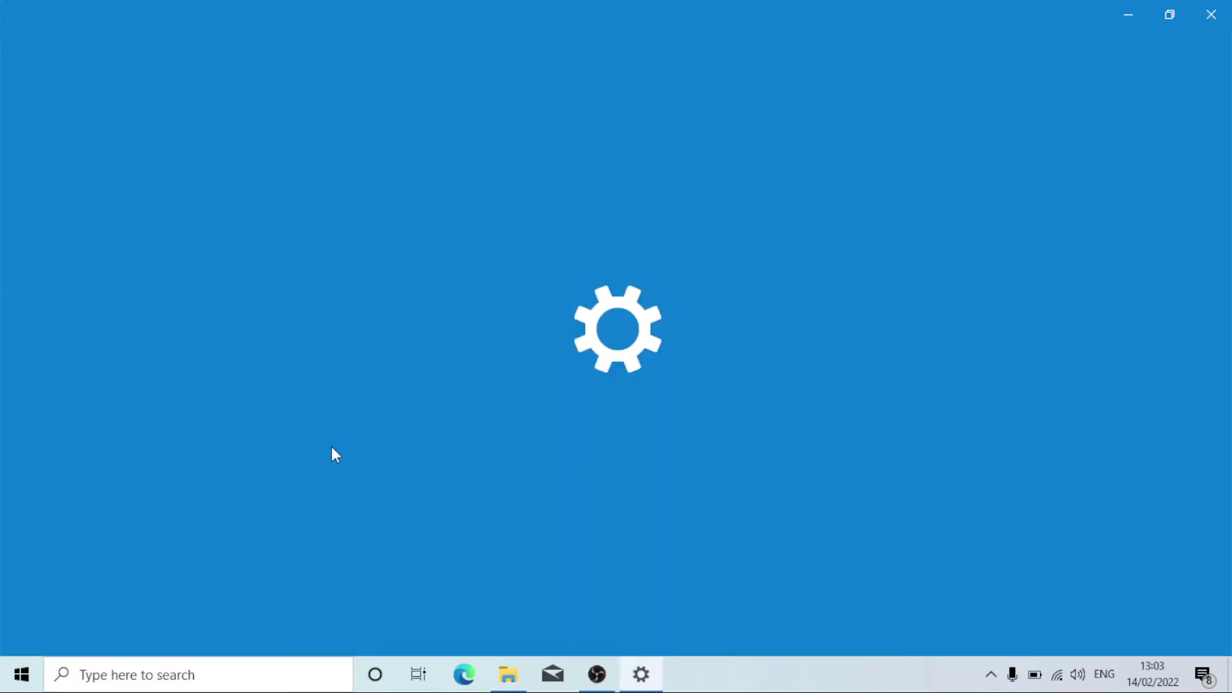
# Follow 'Change product key or upgrade your edition' and choose Change product key on Activation
pyautogui.scroll(-3, 605, 379)
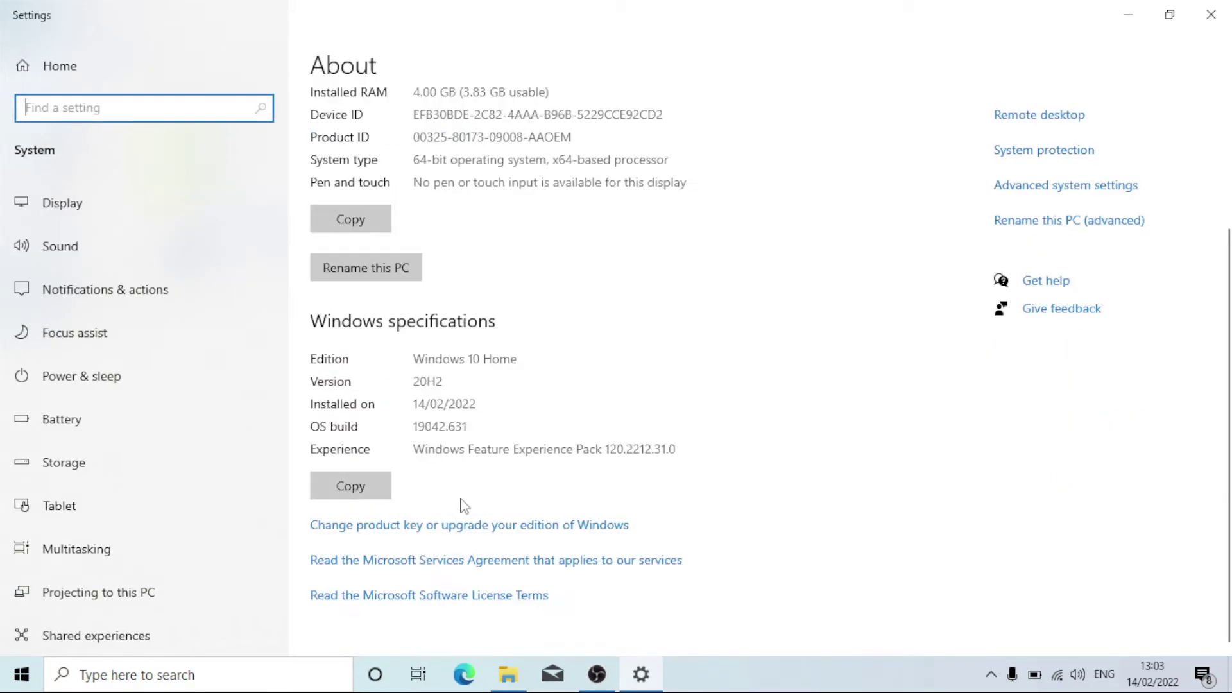
pyautogui.click(558, 525)
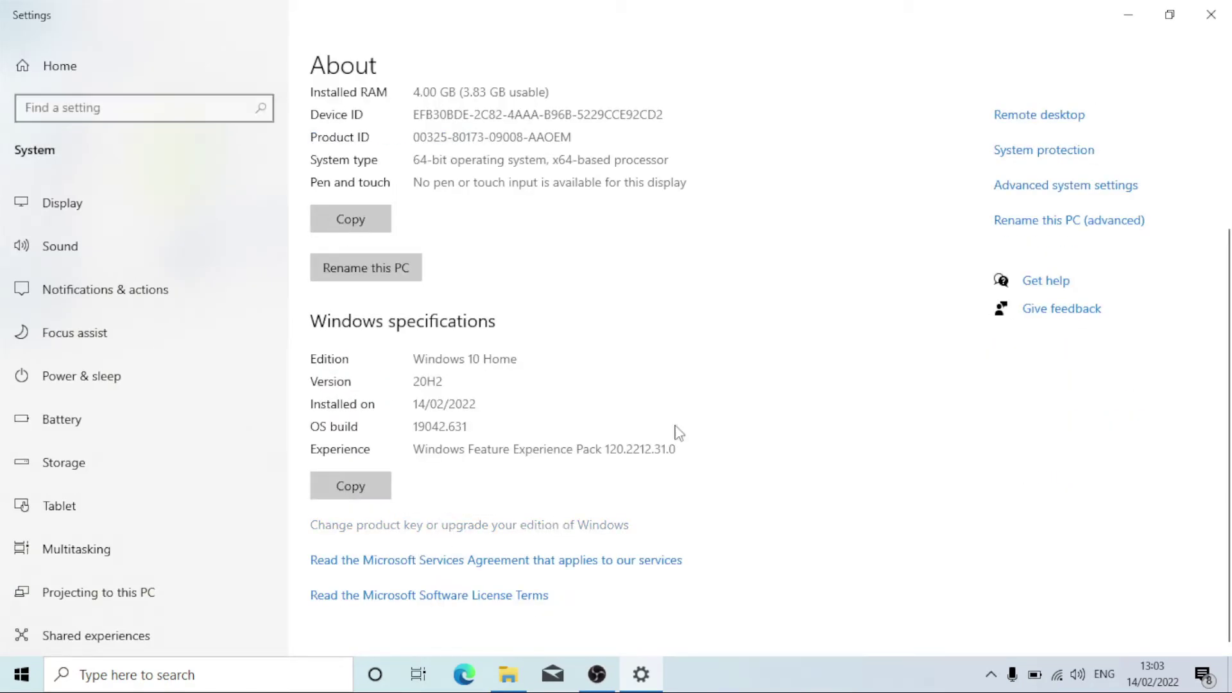
pyautogui.scroll(-1, 551, 383)
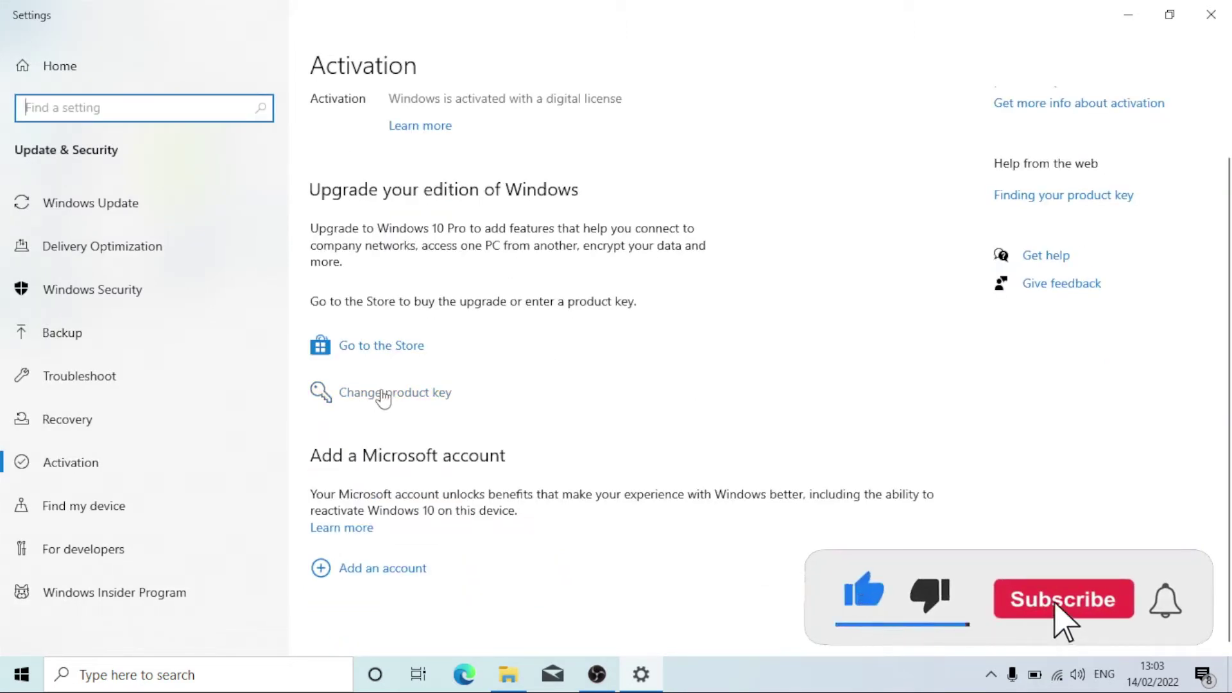
pyautogui.click(406, 396)
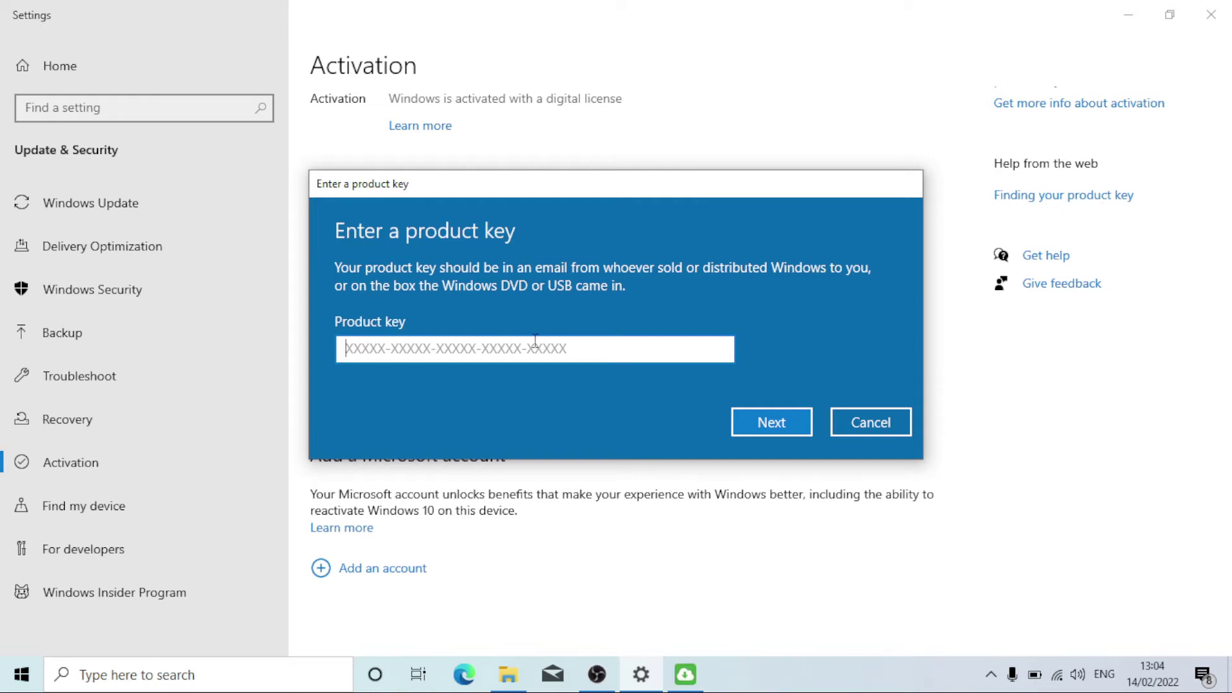
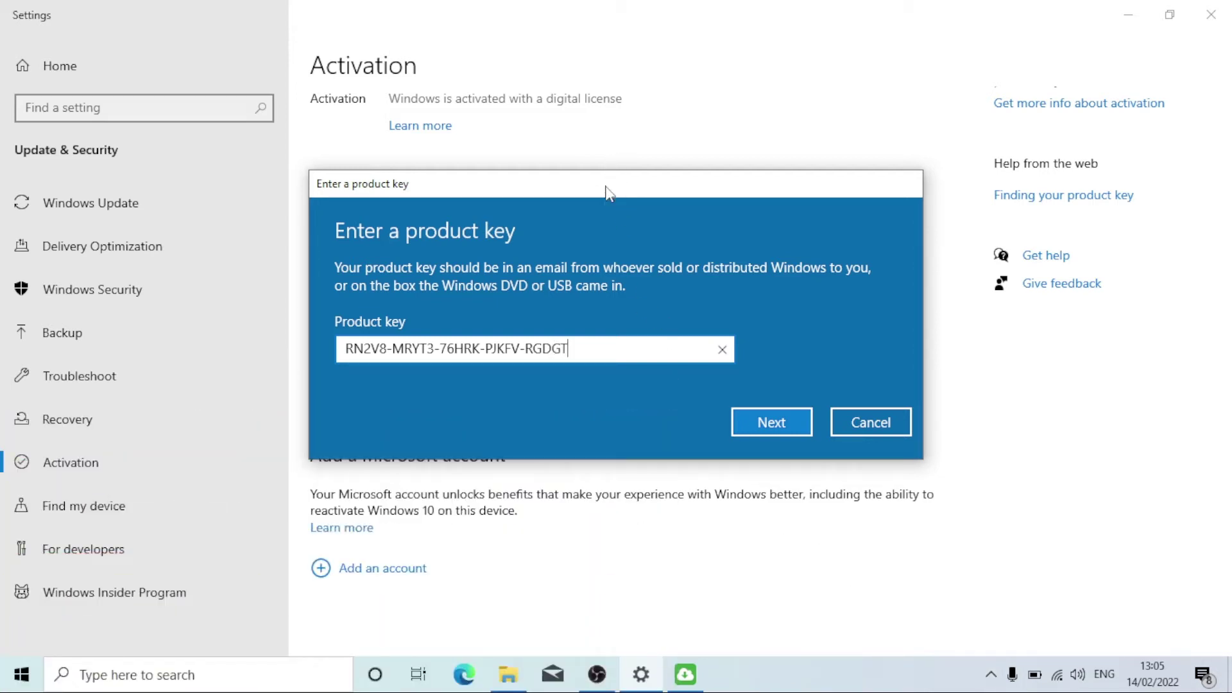
# Enter the 25-character Windows 10 Pro product key and submit it
pyautogui.click(756, 420)
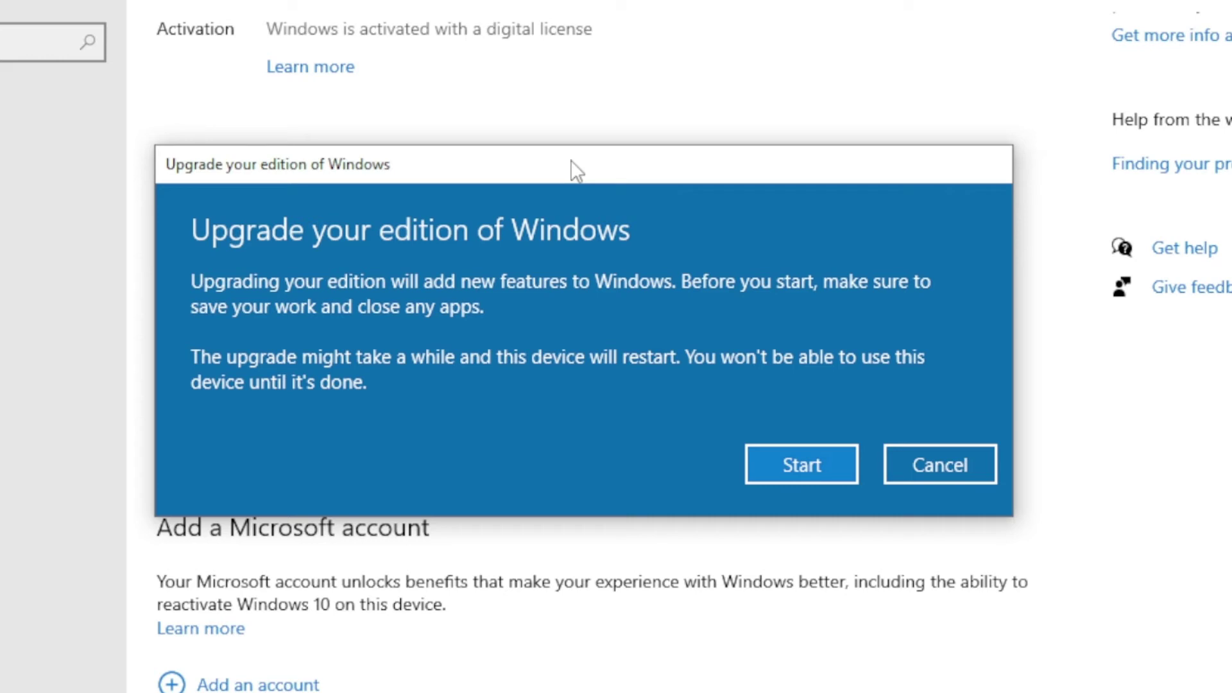
# Confirm the upgrade to Windows 10 Pro in the Upgrade your edition prompt
pyautogui.click(790, 466)
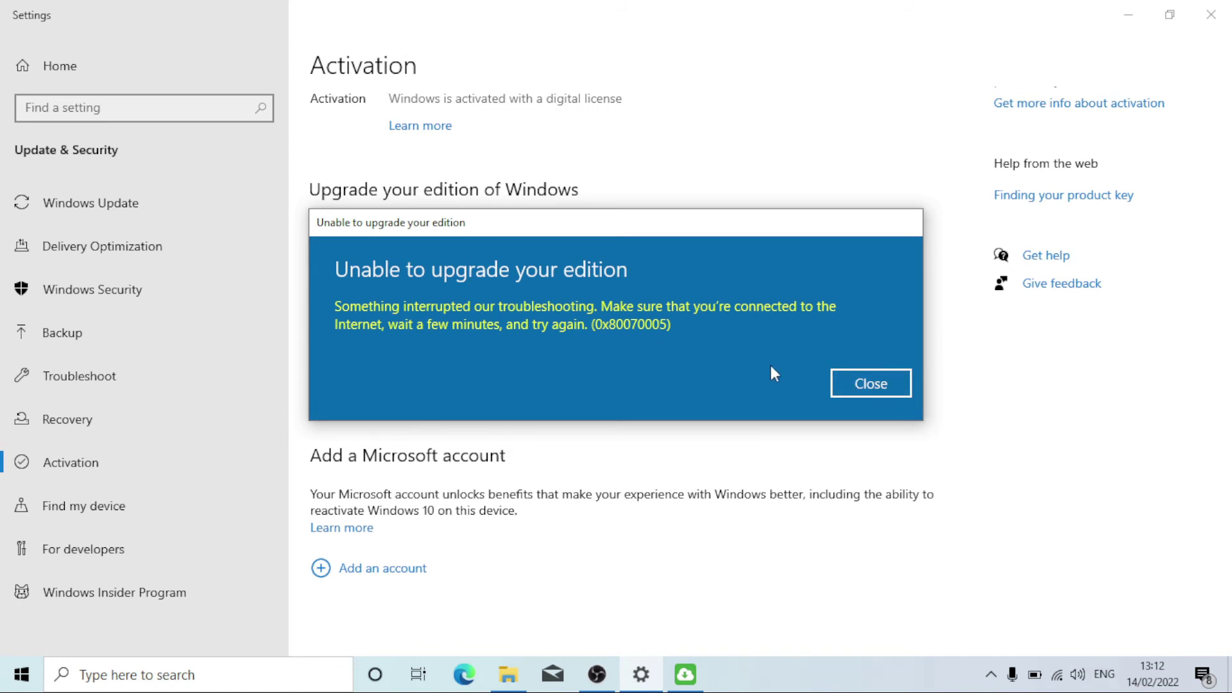
# Dismiss the 'Unable to upgrade your edition' error 0x80070005
pyautogui.click(860, 392)
# Close the Settings window, the security e-mail prompt and File Explorer
pyautogui.click(1211, 14)
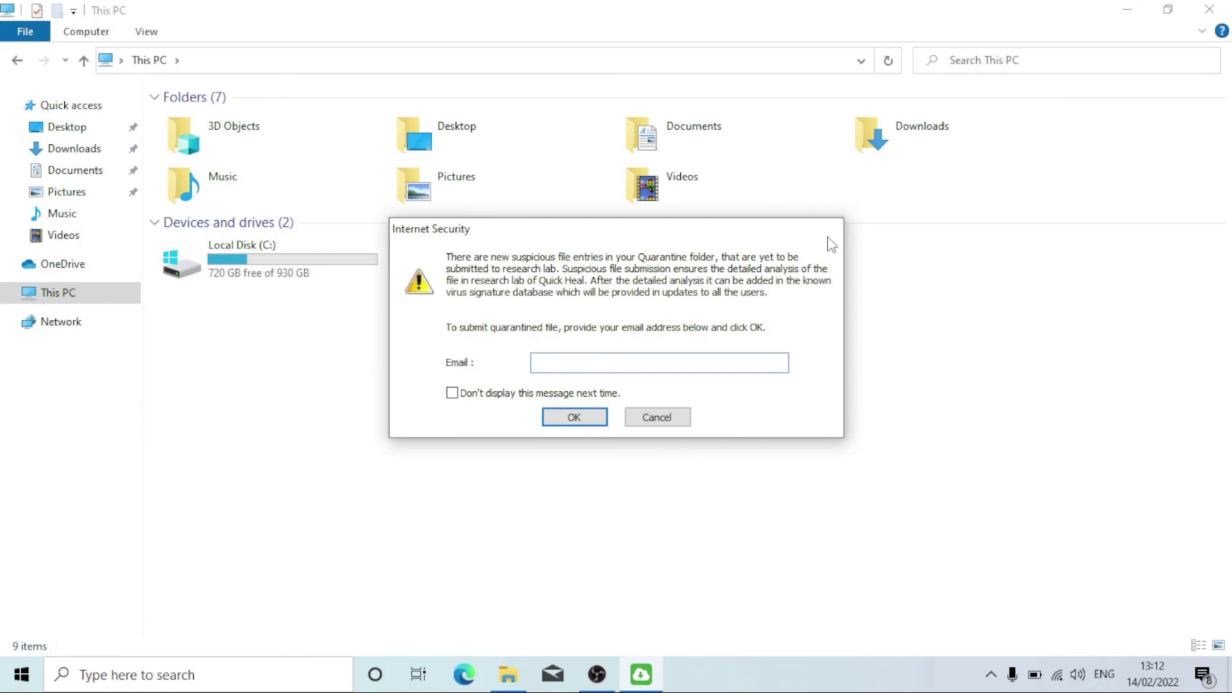
pyautogui.click(829, 230)
pyautogui.click(1210, 9)
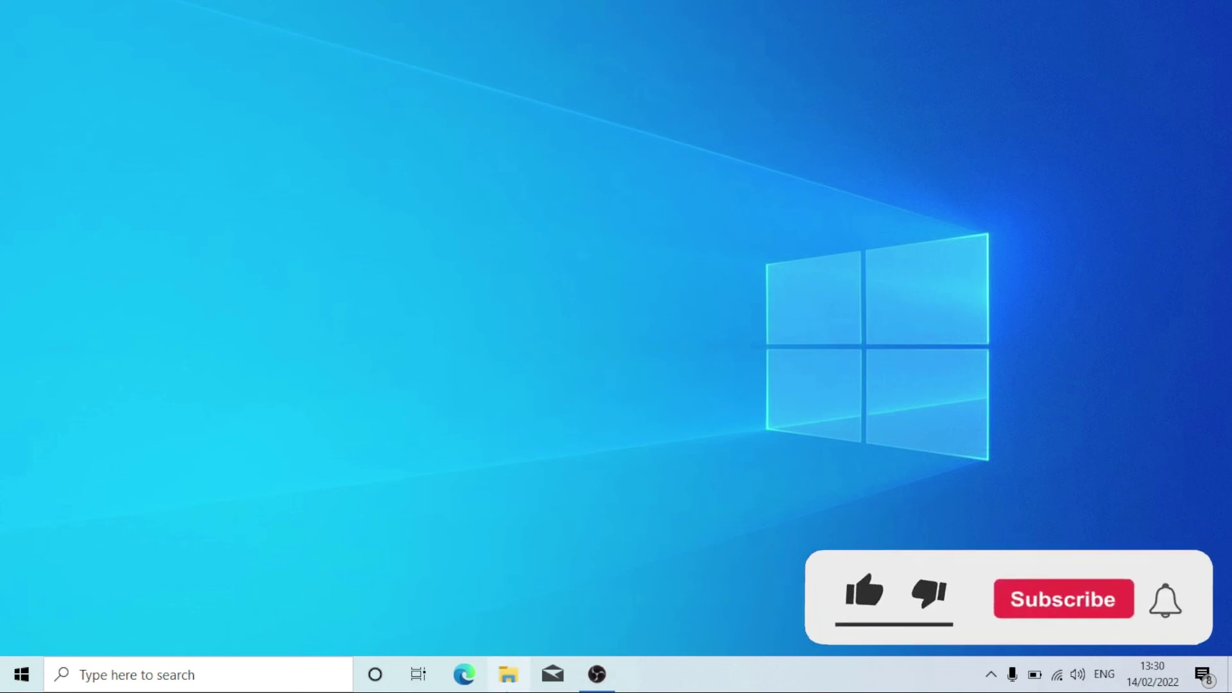
# Reopen File Explorer and open This PC's Properties from its right-click menu
pyautogui.click(508, 674)
pyautogui.click(60, 295)
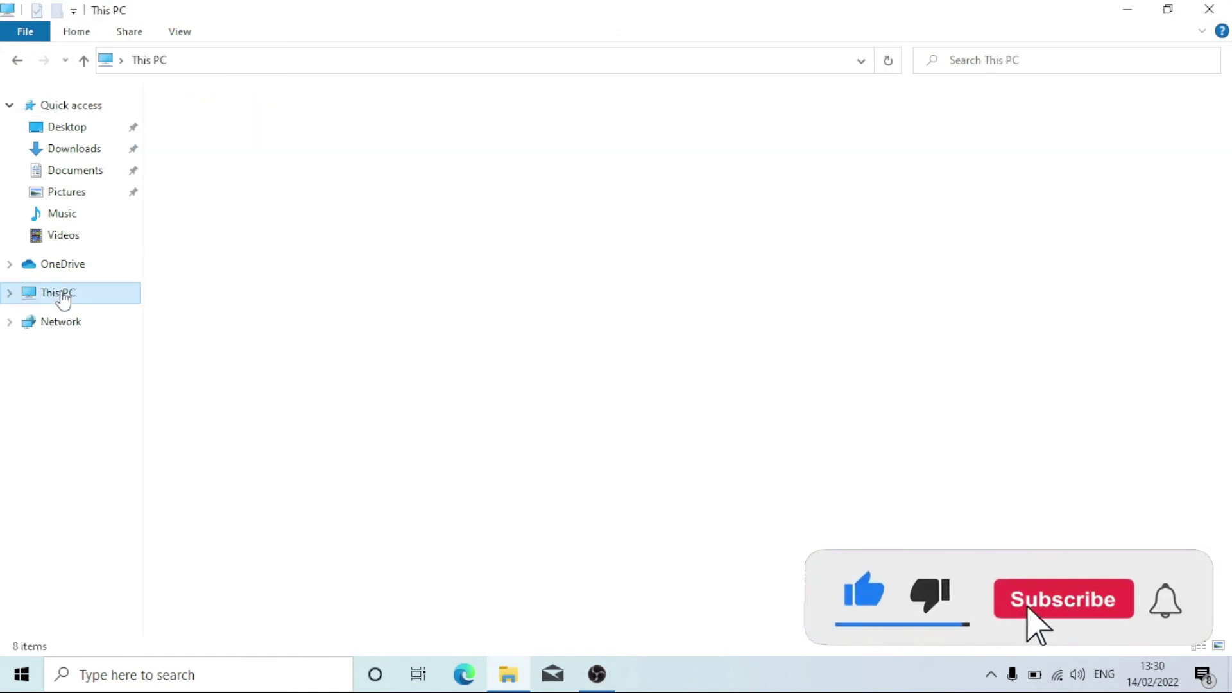
pyautogui.rightClick(63, 299)
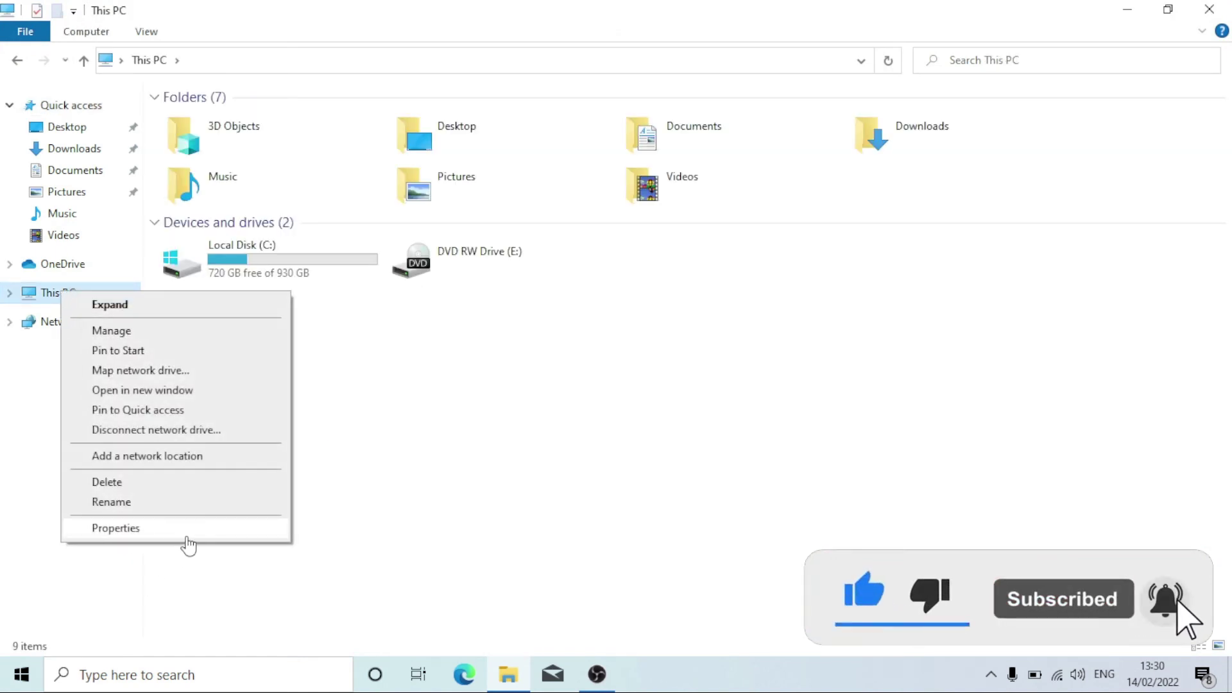
pyautogui.click(190, 532)
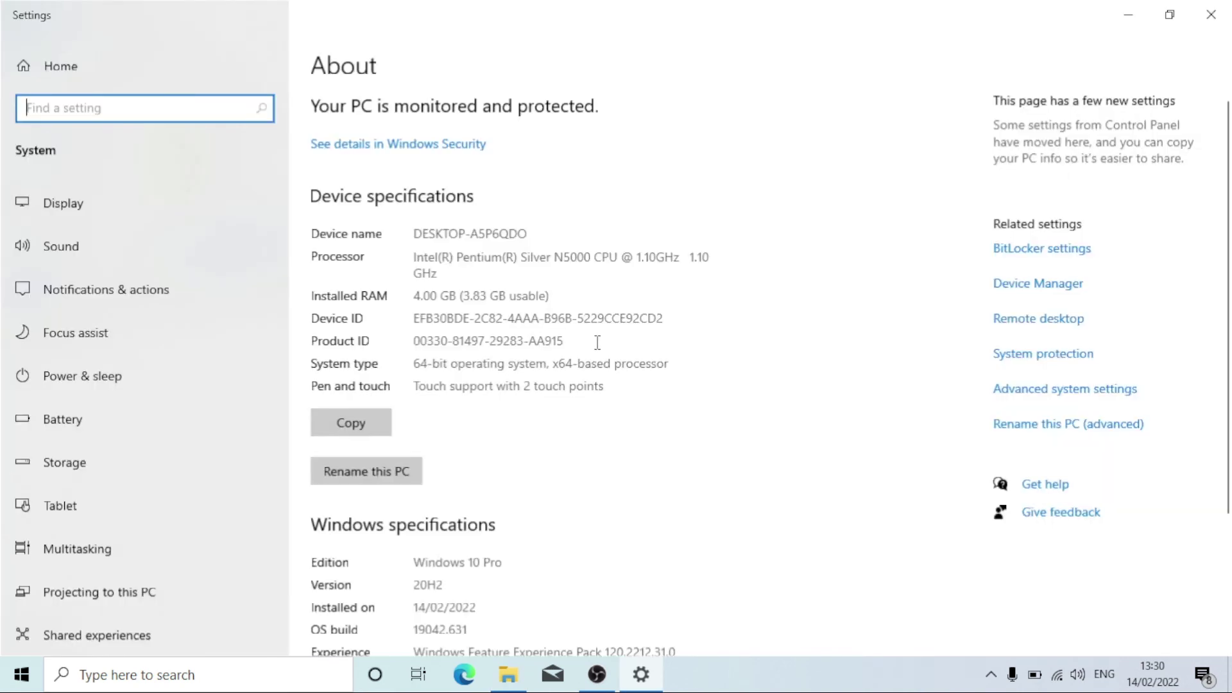
# Check the edition now reads Windows 10 Pro, then restore Settings to a smaller window
pyautogui.scroll(-4, 598, 342)
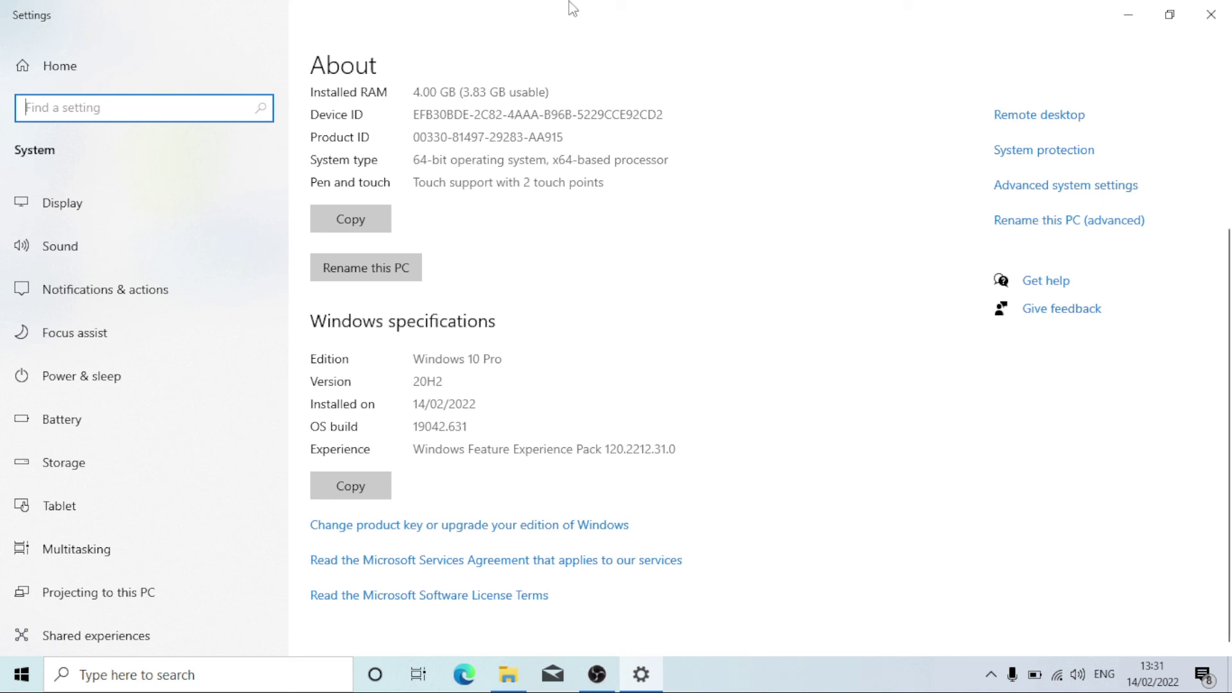
pyautogui.doubleClick(682, 17)
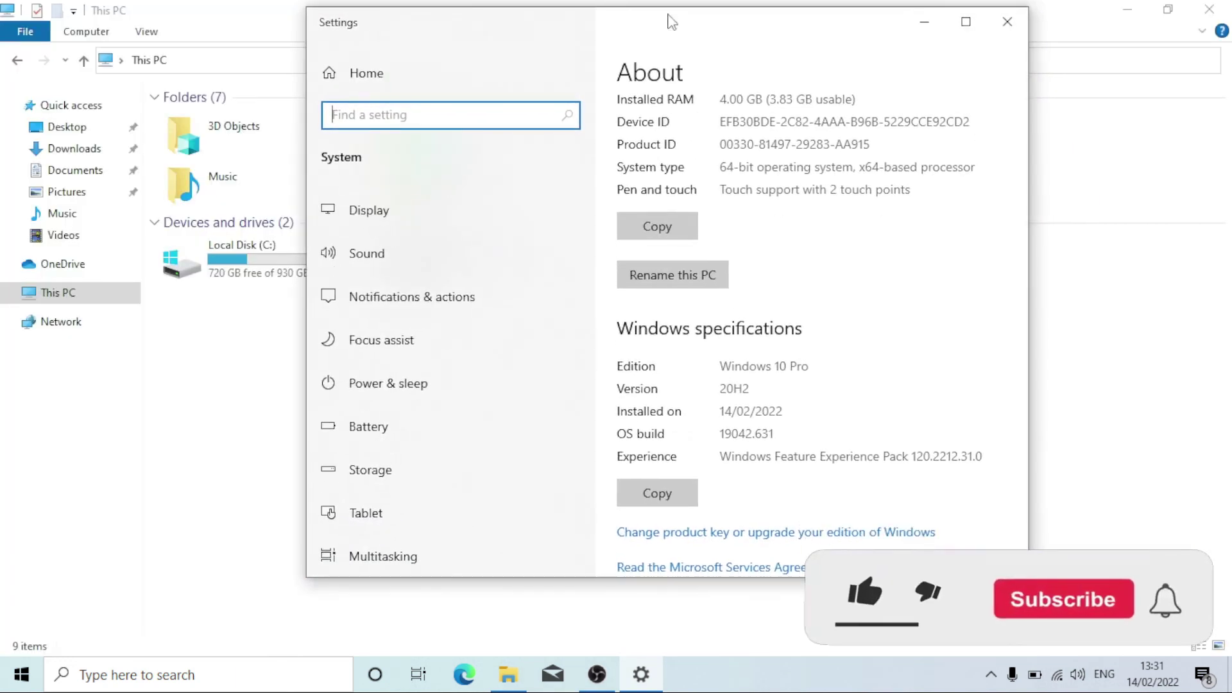